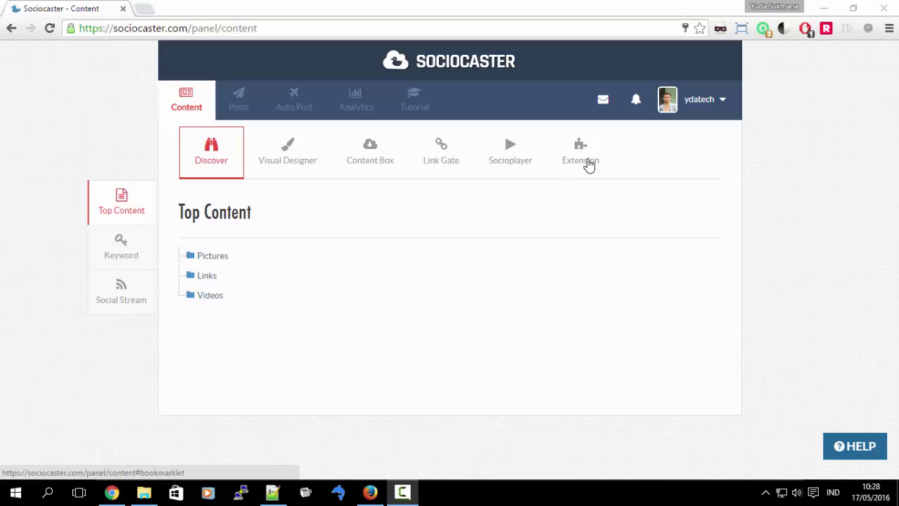
Bring up the Sociocaster extension's version 1.4 listing in the Chrome Web Store.
{"action": "left_click", "coordinate": [579, 160]}
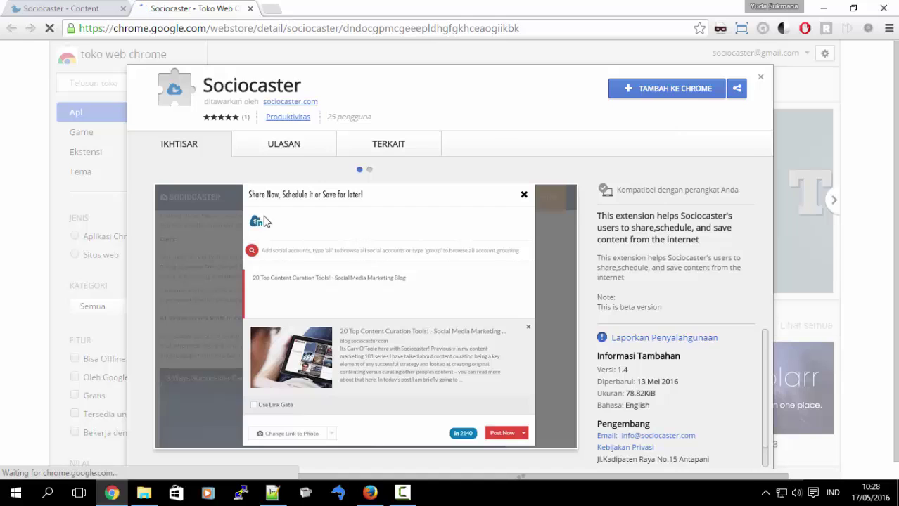
View the Sociocaster add-on page in Firefox, then return to Chrome's Sociocaster Web Store listing.
{"action": "left_click", "coordinate": [367, 494]}
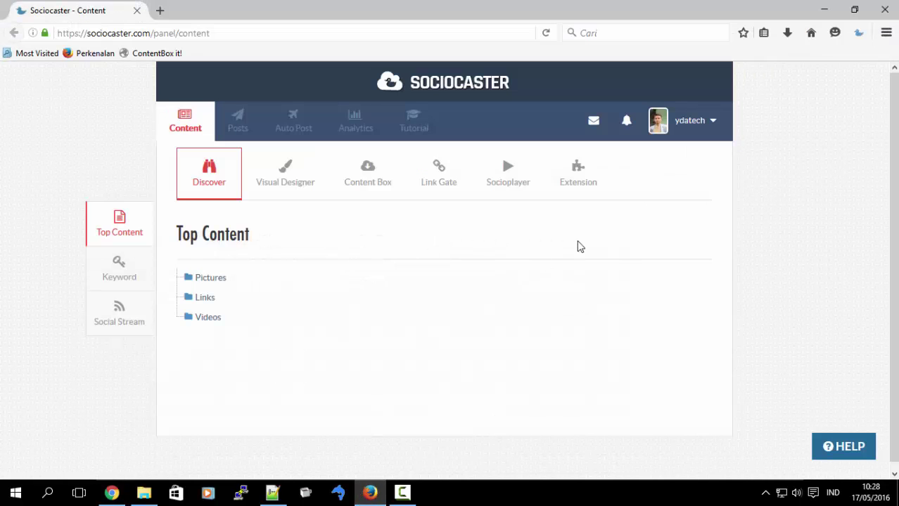
{"action": "left_click", "coordinate": [578, 190]}
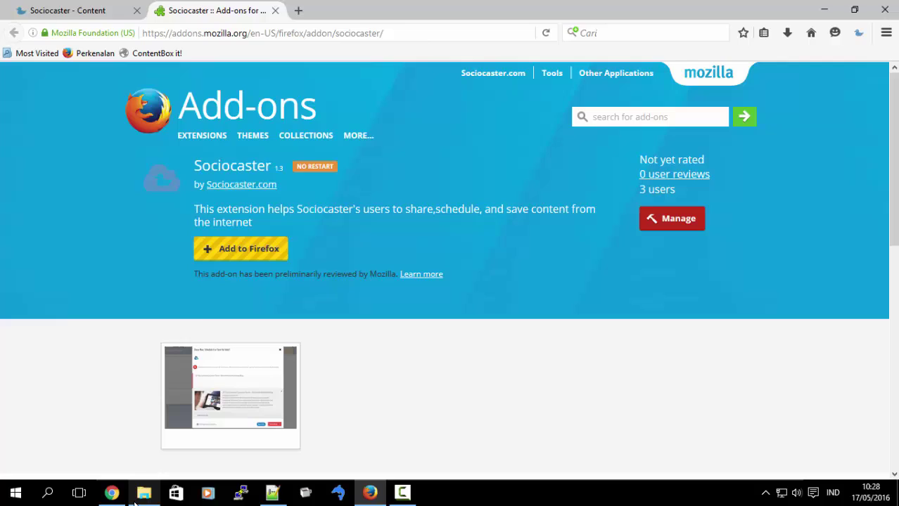
{"action": "left_click", "coordinate": [112, 492]}
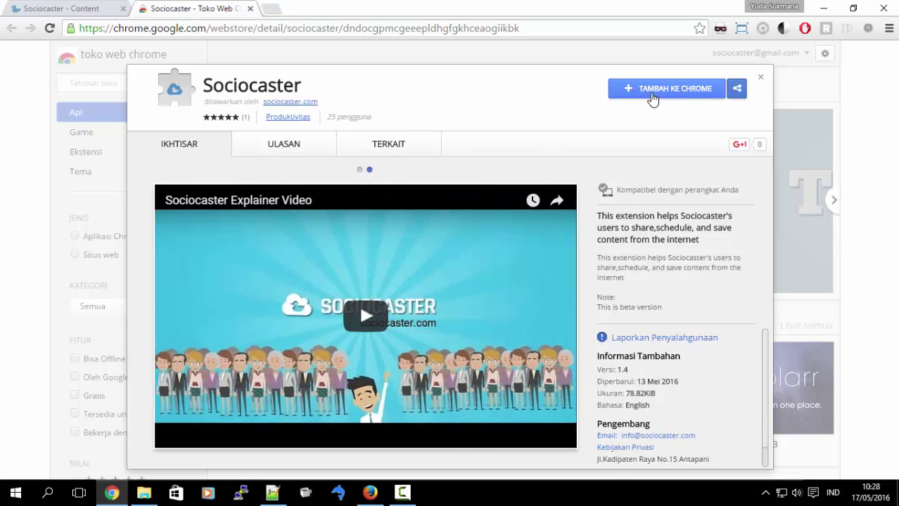
Add the Sociocaster extension to Chrome via 'Tambah ke Chrome' and confirm the installation.
{"action": "left_click", "coordinate": [653, 90]}
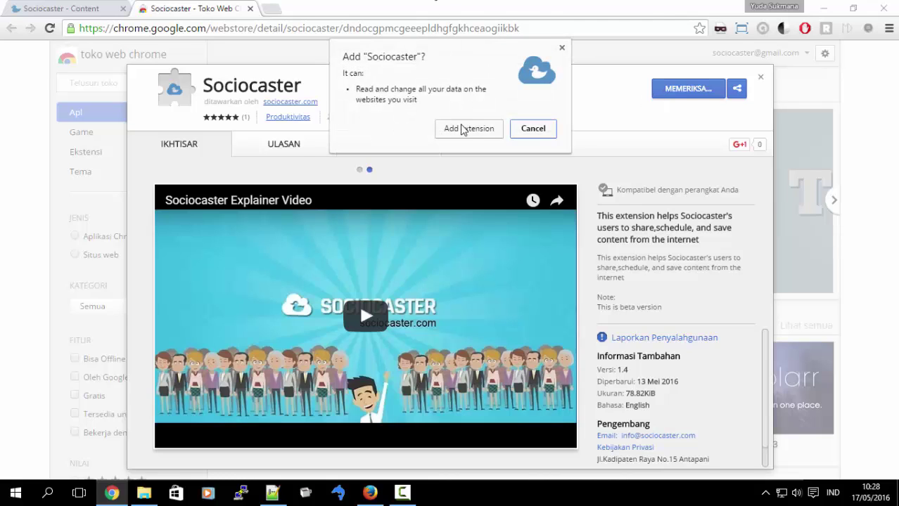
{"action": "left_click", "coordinate": [465, 133]}
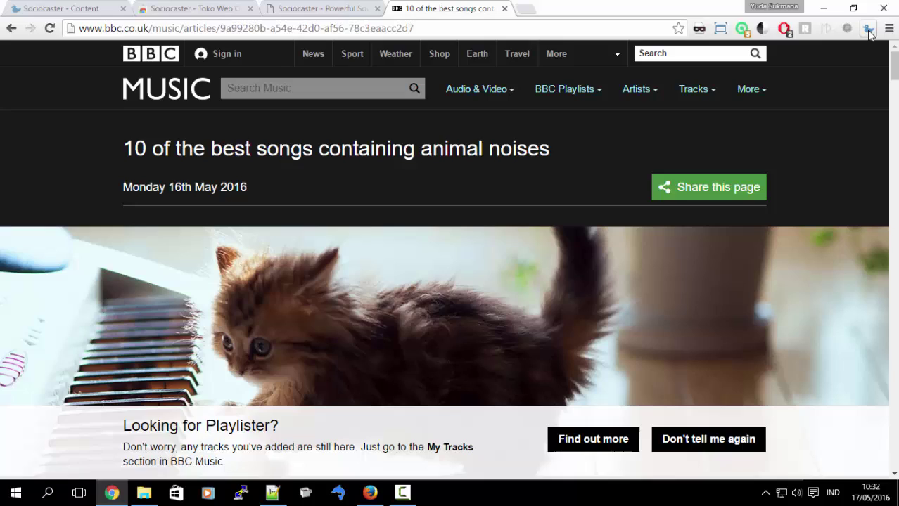
Open Sociocaster's share dialog for the BBC Music article and switch to a custom schedule.
{"action": "left_click", "coordinate": [869, 34]}
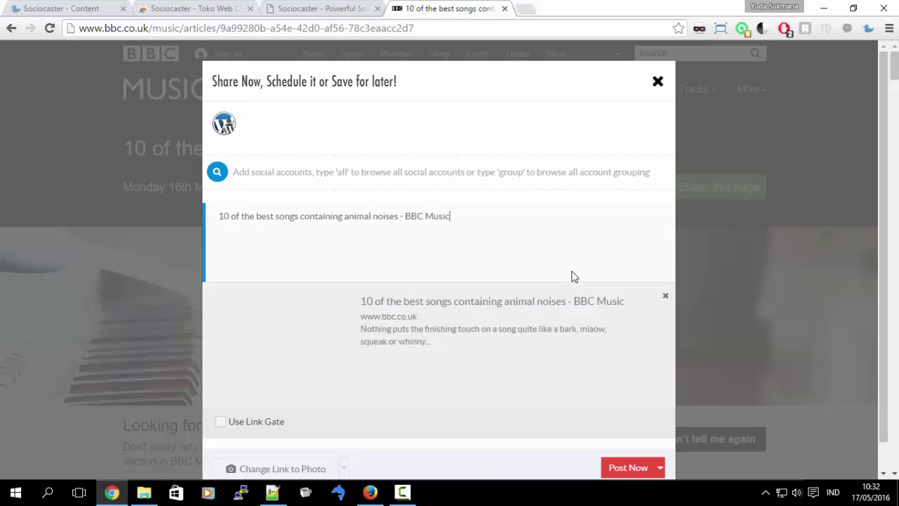
{"action": "scroll", "coordinate": [572, 275], "scroll_direction": "down", "scroll_amount": 1}
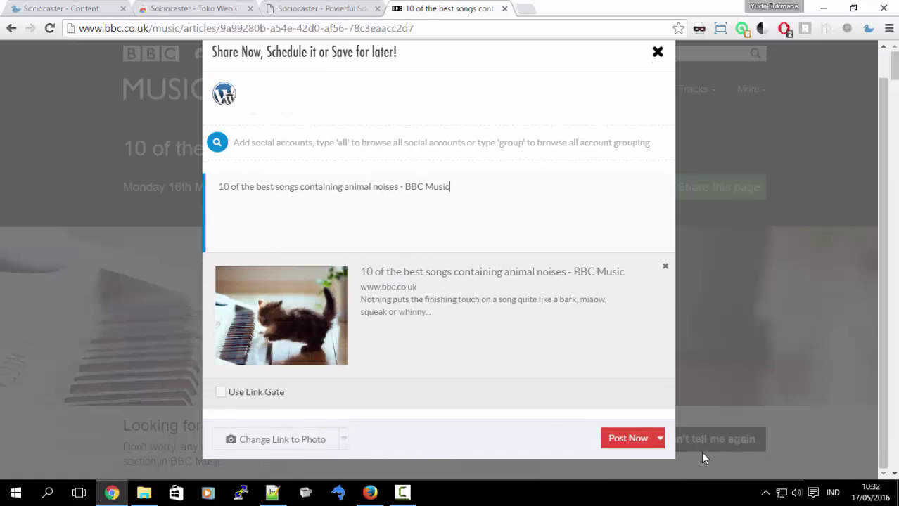
{"action": "left_click", "coordinate": [660, 438]}
{"action": "scroll", "coordinate": [657, 461], "scroll_direction": "down", "scroll_amount": 1}
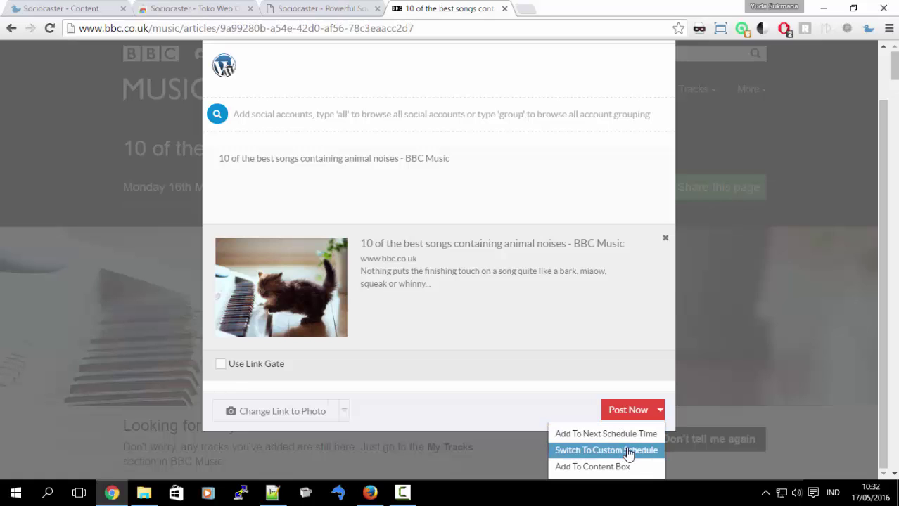
{"action": "left_click", "coordinate": [628, 450]}
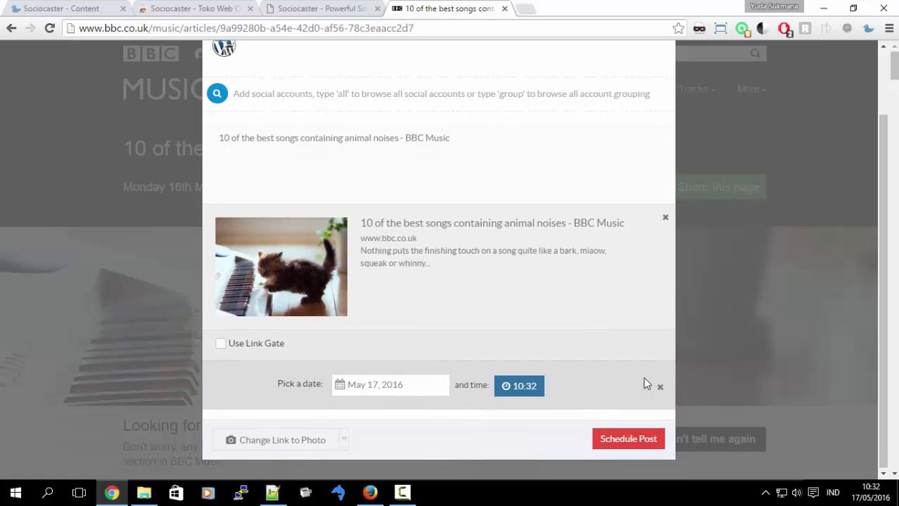
{"action": "scroll", "coordinate": [240, 122], "scroll_direction": "up", "scroll_amount": 2}
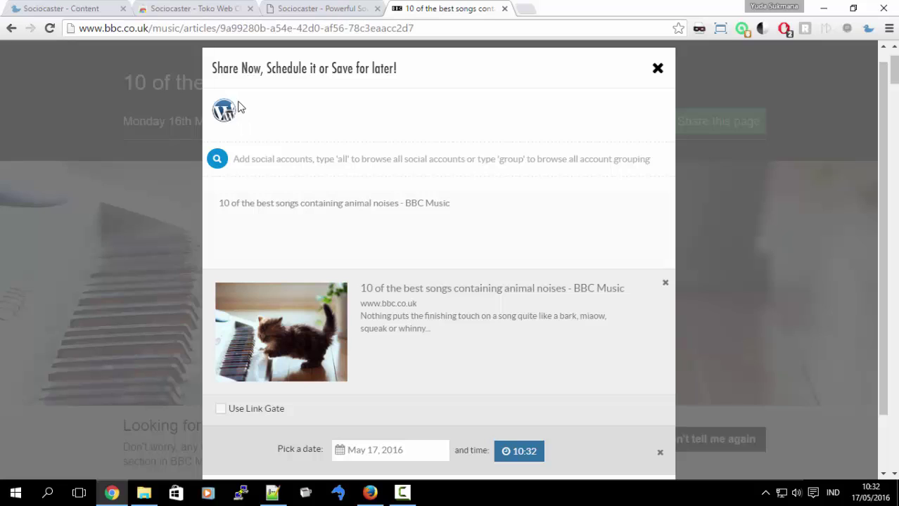
{"action": "scroll", "coordinate": [523, 246], "scroll_direction": "down", "scroll_amount": 2}
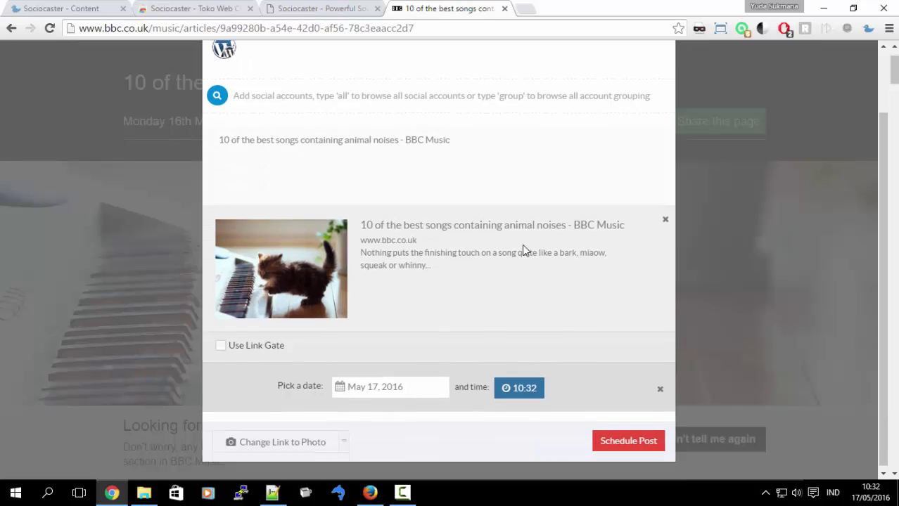
Set the post date to May 31, 2016 and schedule the post for 10:32.
{"action": "left_click", "coordinate": [218, 94]}
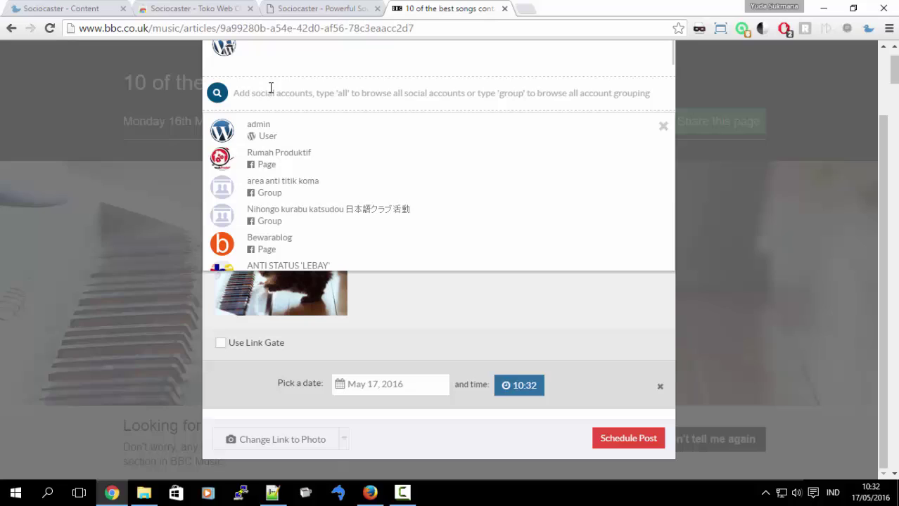
{"action": "left_click", "coordinate": [664, 127]}
{"action": "scroll", "coordinate": [514, 317], "scroll_direction": "down", "scroll_amount": 1}
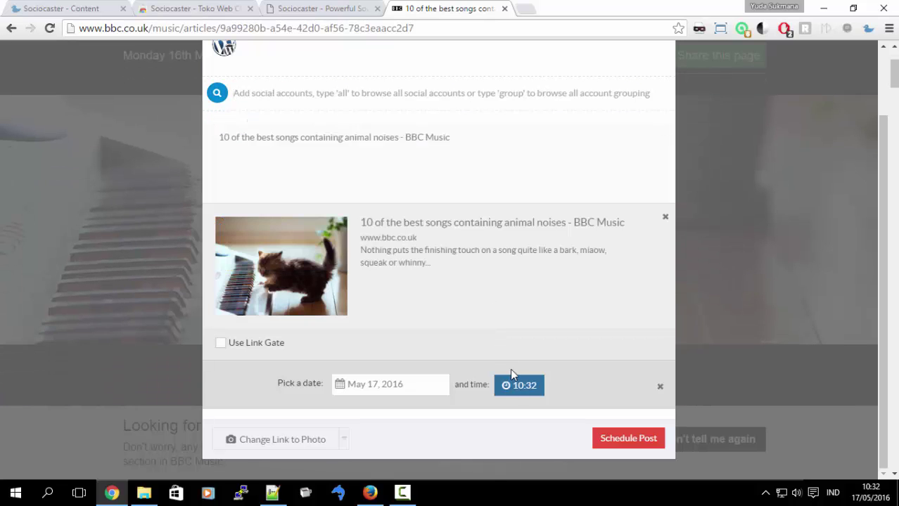
{"action": "left_click", "coordinate": [367, 379]}
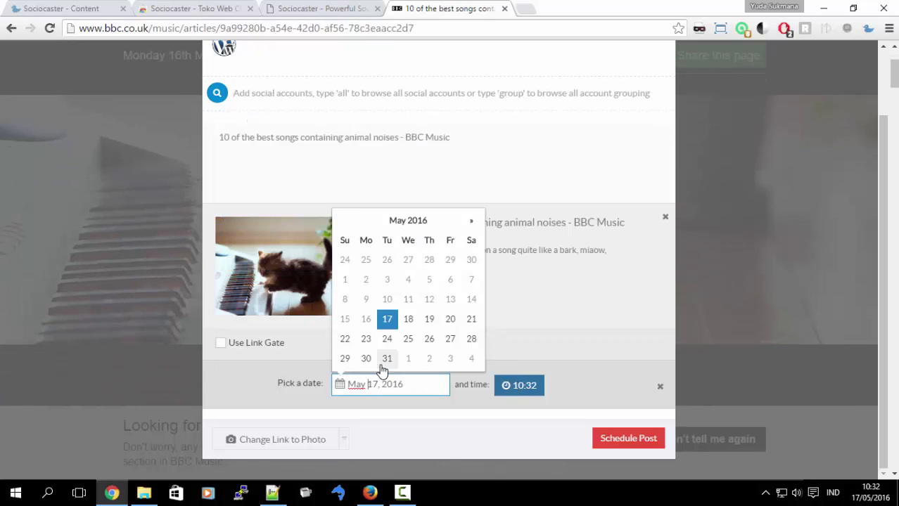
{"action": "left_click", "coordinate": [383, 363]}
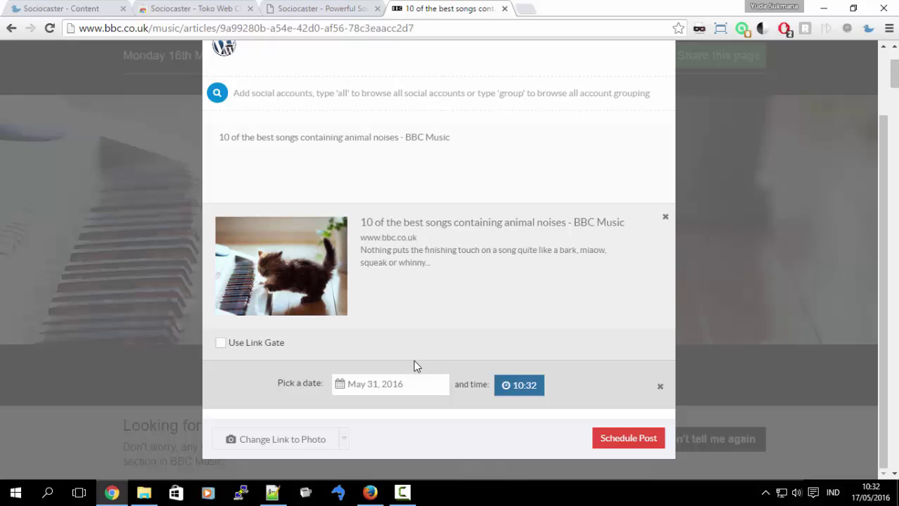
{"action": "left_click", "coordinate": [634, 443]}
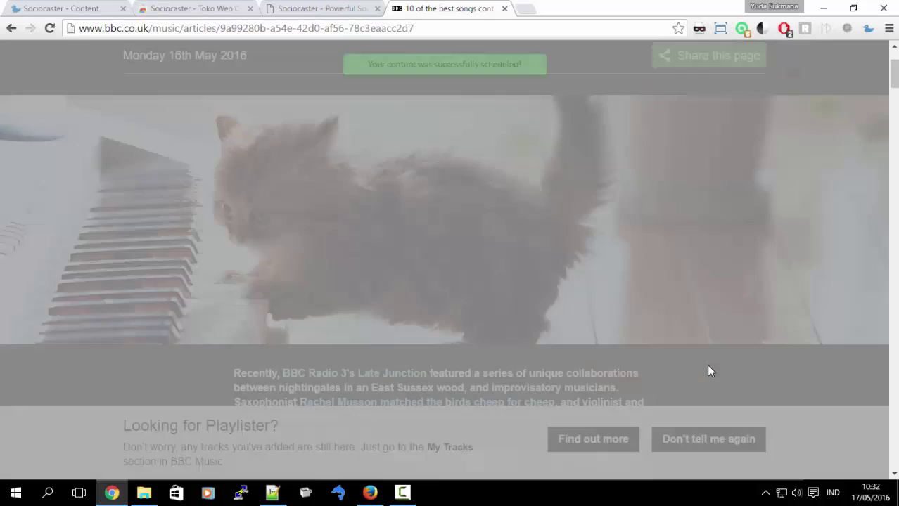
{"action": "scroll", "coordinate": [568, 258], "scroll_direction": "up", "scroll_amount": 3}
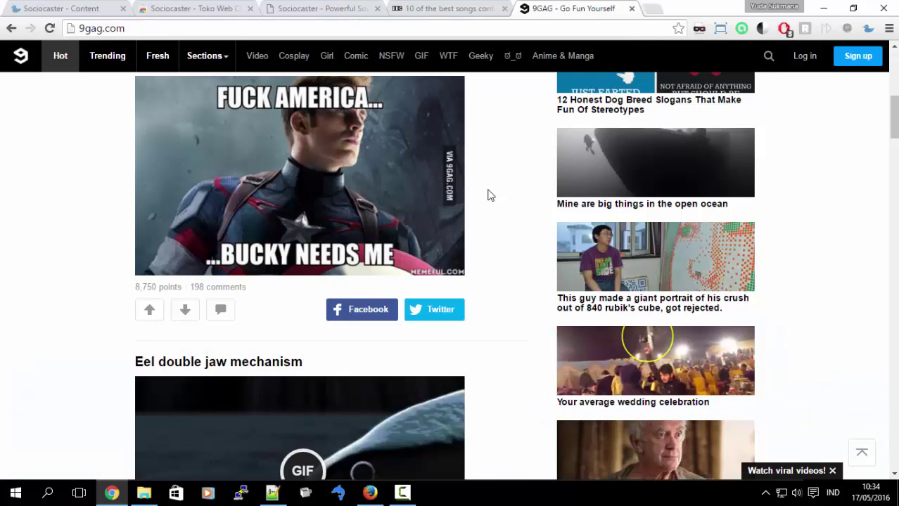
{"action": "scroll", "coordinate": [2, 279], "scroll_direction": "down", "scroll_amount": 4}
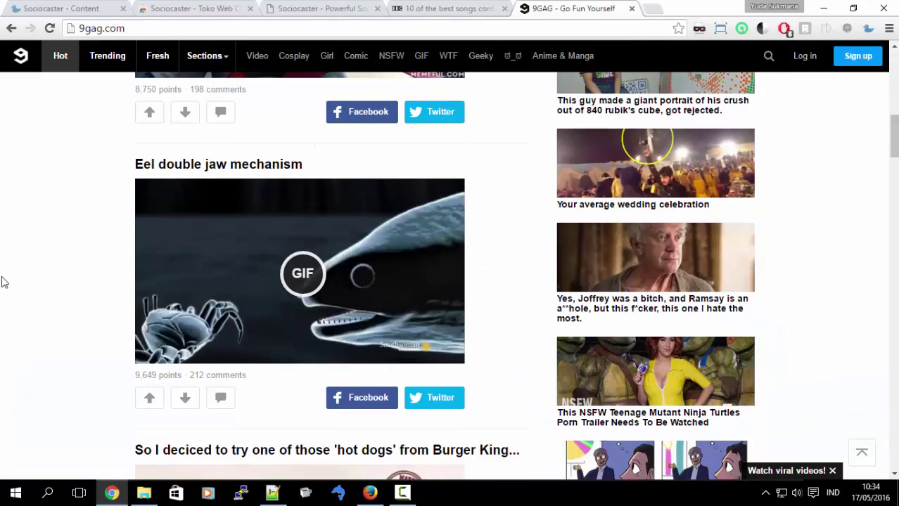
{"action": "scroll", "coordinate": [44, 288], "scroll_direction": "down", "scroll_amount": 5}
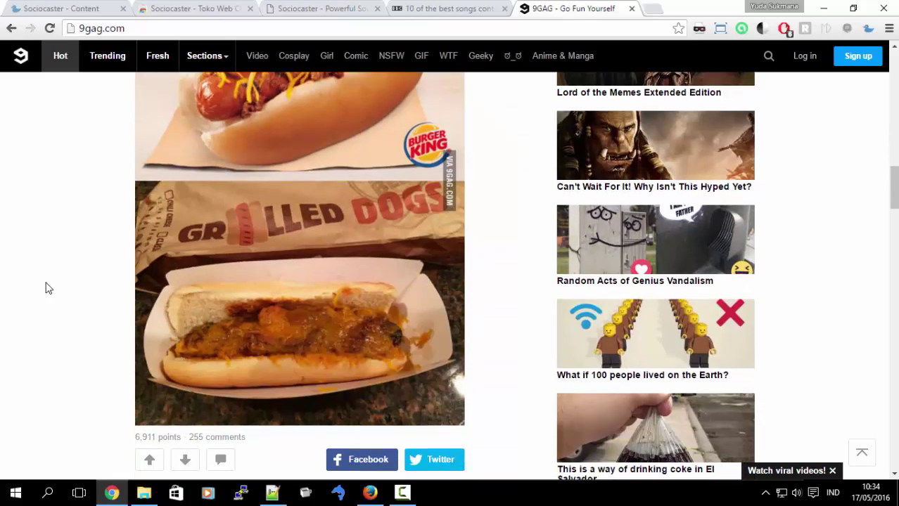
{"action": "scroll", "coordinate": [46, 288], "scroll_direction": "down", "scroll_amount": 4}
{"action": "scroll", "coordinate": [88, 310], "scroll_direction": "up", "scroll_amount": 10}
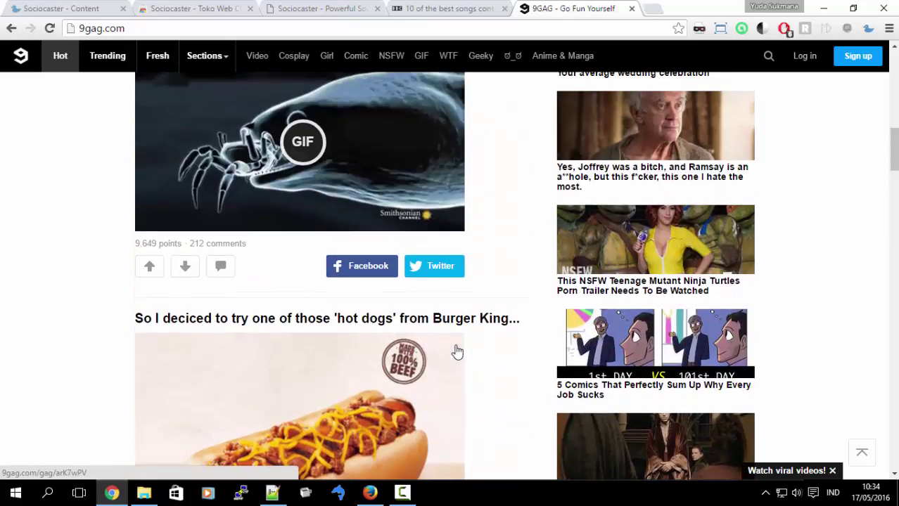
{"action": "scroll", "coordinate": [454, 371], "scroll_direction": "up", "scroll_amount": 5}
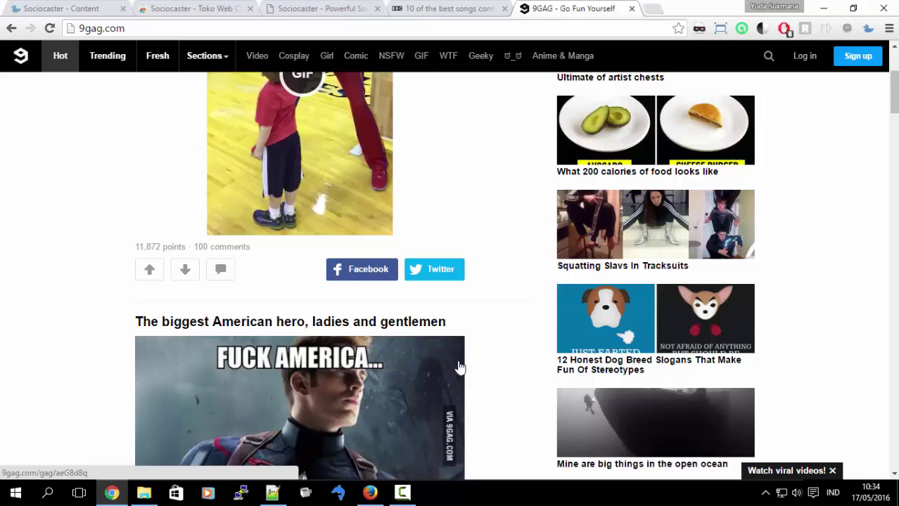
{"action": "scroll", "coordinate": [457, 368], "scroll_direction": "down", "scroll_amount": 5}
{"action": "scroll", "coordinate": [501, 147], "scroll_direction": "up", "scroll_amount": 3}
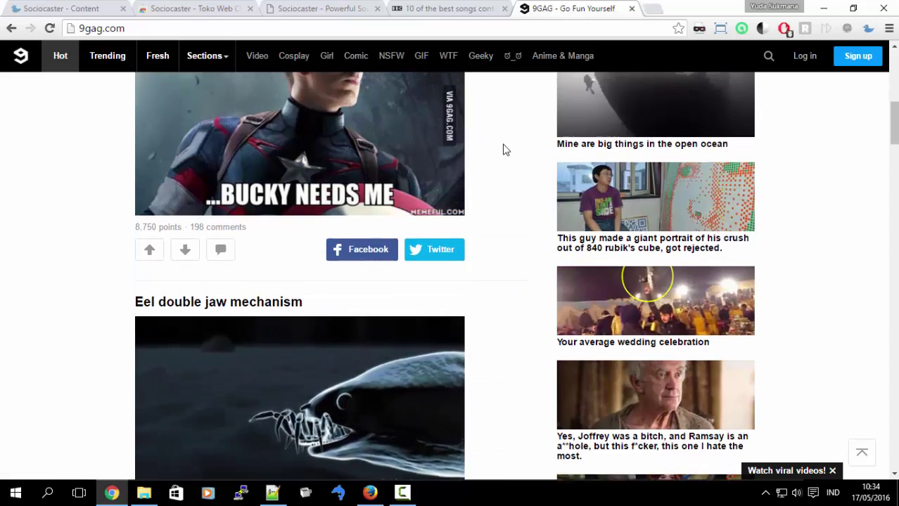
{"action": "scroll", "coordinate": [525, 132], "scroll_direction": "up", "scroll_amount": 4}
{"action": "scroll", "coordinate": [526, 132], "scroll_direction": "down", "scroll_amount": 4}
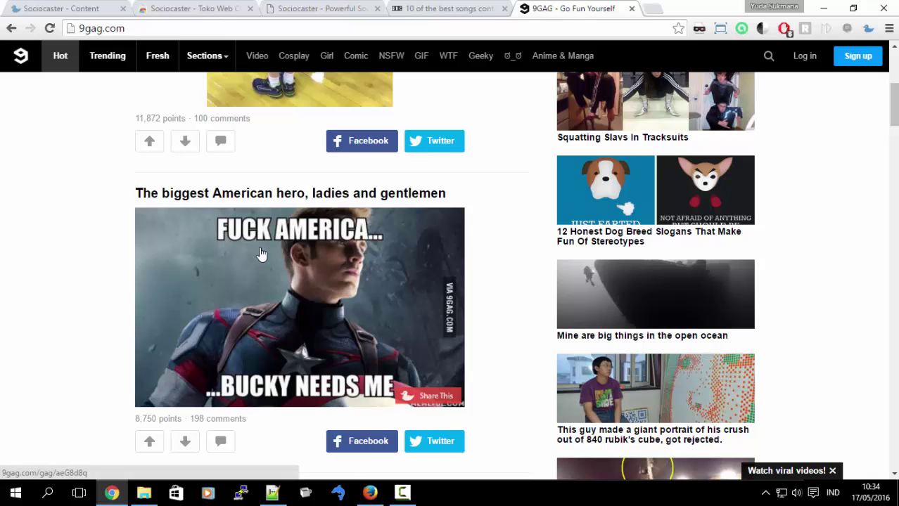
{"action": "left_click", "coordinate": [438, 397]}
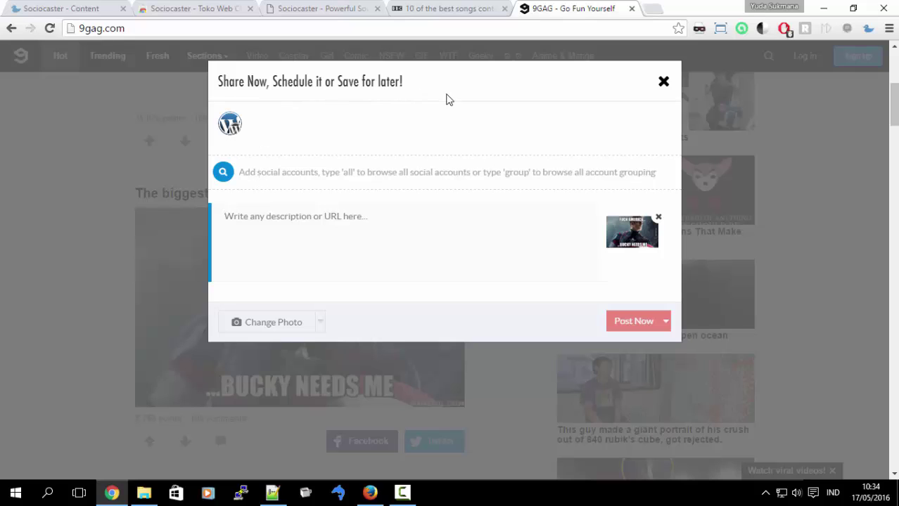
{"action": "left_click", "coordinate": [664, 81]}
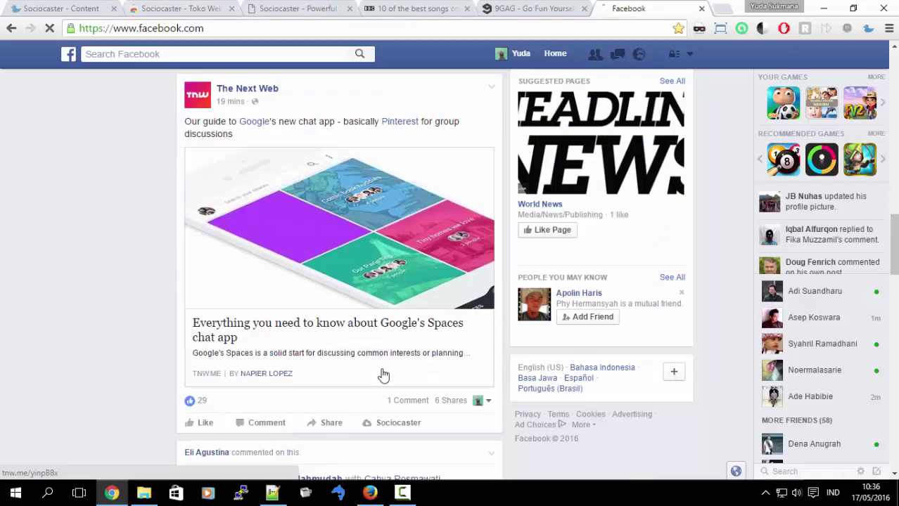
Open Sociocaster's share dialog on The Next Web's Google Spaces post, then close it without posting.
{"action": "scroll", "coordinate": [383, 375], "scroll_direction": "down", "scroll_amount": 4}
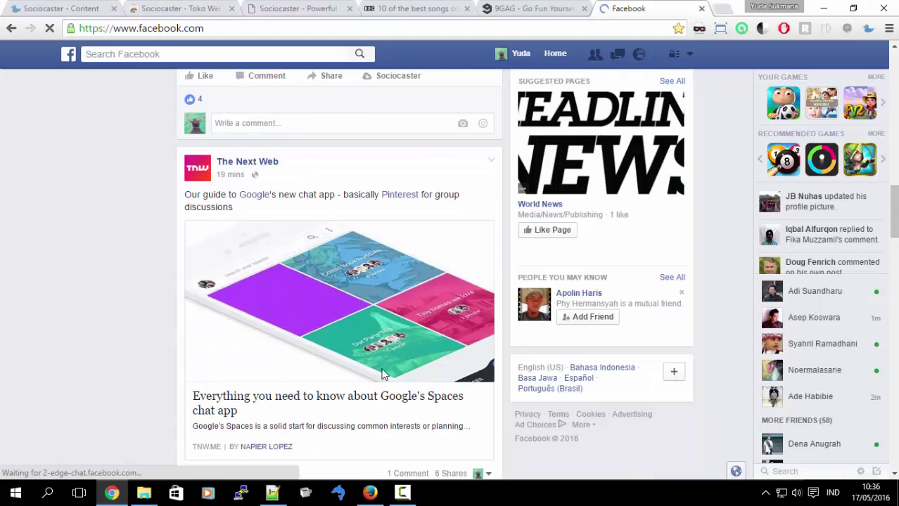
{"action": "scroll", "coordinate": [384, 375], "scroll_direction": "down", "scroll_amount": 5}
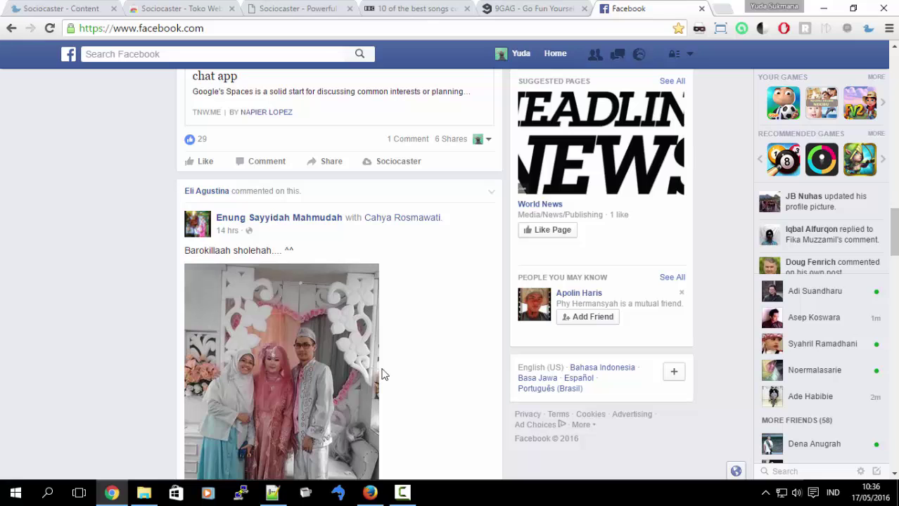
{"action": "scroll", "coordinate": [383, 375], "scroll_direction": "down", "scroll_amount": 7}
{"action": "scroll", "coordinate": [395, 364], "scroll_direction": "down", "scroll_amount": 5}
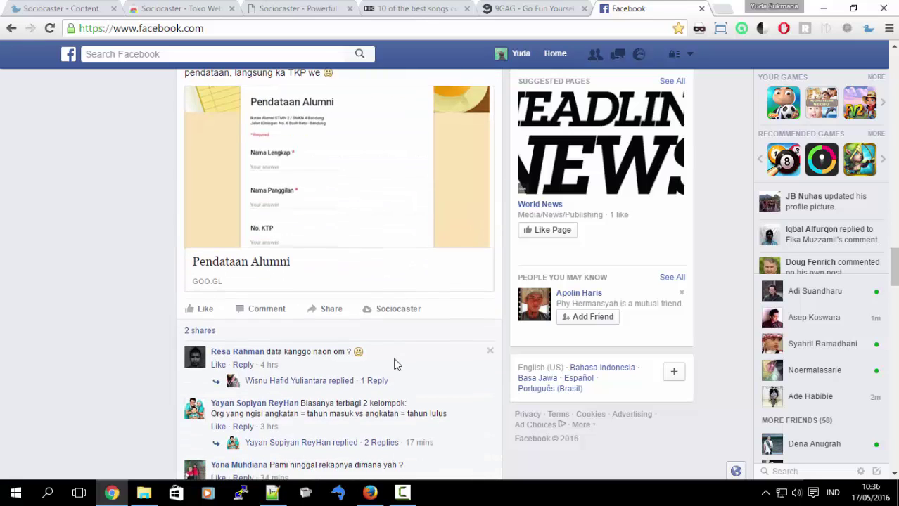
{"action": "scroll", "coordinate": [395, 365], "scroll_direction": "down", "scroll_amount": 11}
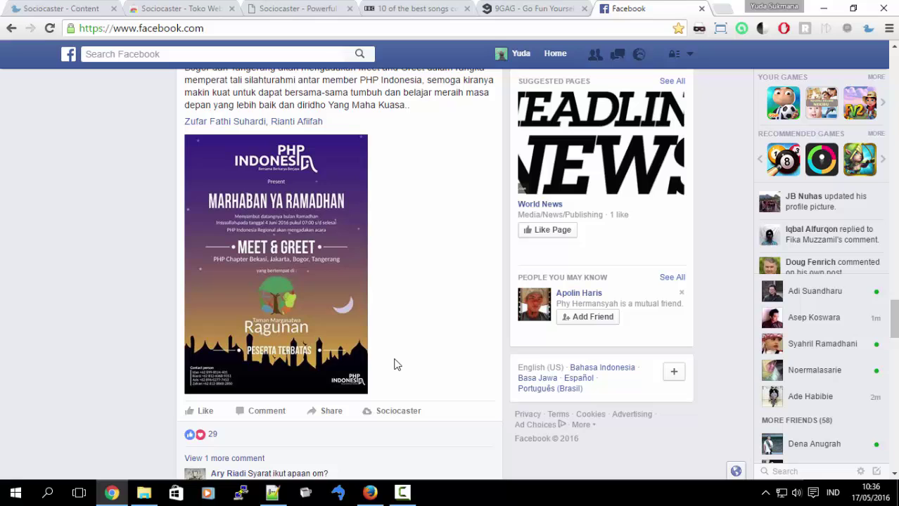
{"action": "scroll", "coordinate": [395, 364], "scroll_direction": "up", "scroll_amount": 3}
{"action": "scroll", "coordinate": [395, 364], "scroll_direction": "down", "scroll_amount": 8}
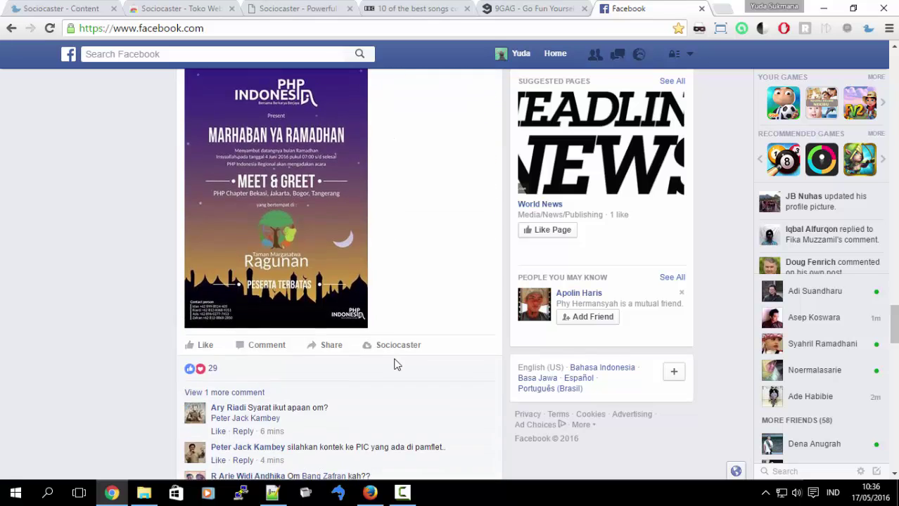
{"action": "scroll", "coordinate": [395, 365], "scroll_direction": "down", "scroll_amount": 8}
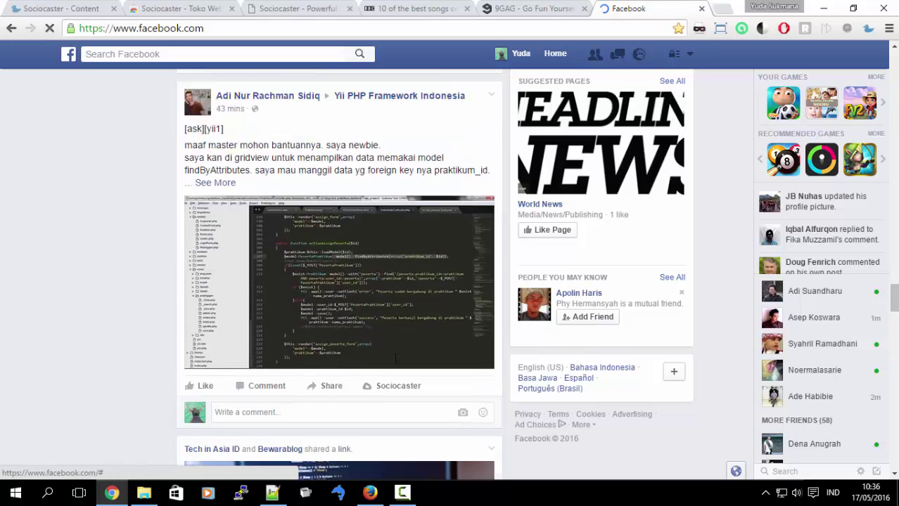
{"action": "scroll", "coordinate": [394, 364], "scroll_direction": "down", "scroll_amount": 10}
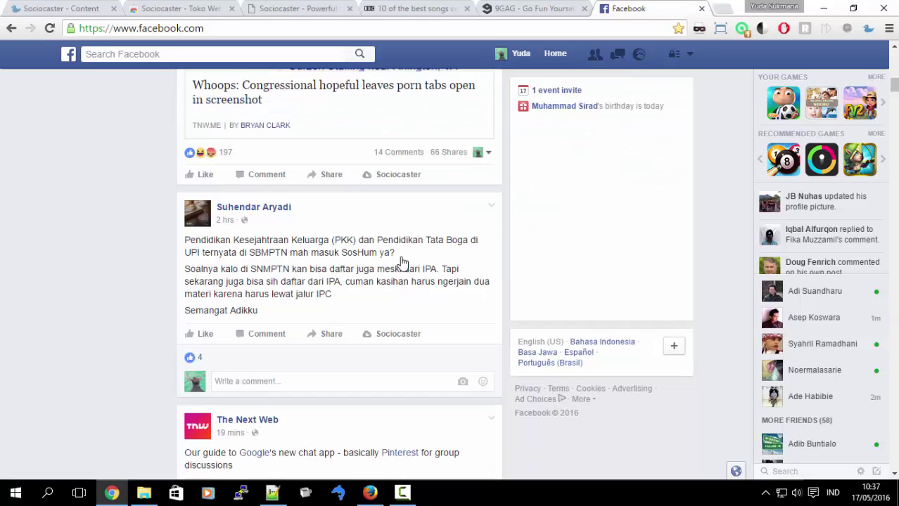
{"action": "scroll", "coordinate": [402, 257], "scroll_direction": "down", "scroll_amount": 4}
{"action": "scroll", "coordinate": [402, 258], "scroll_direction": "down", "scroll_amount": 2}
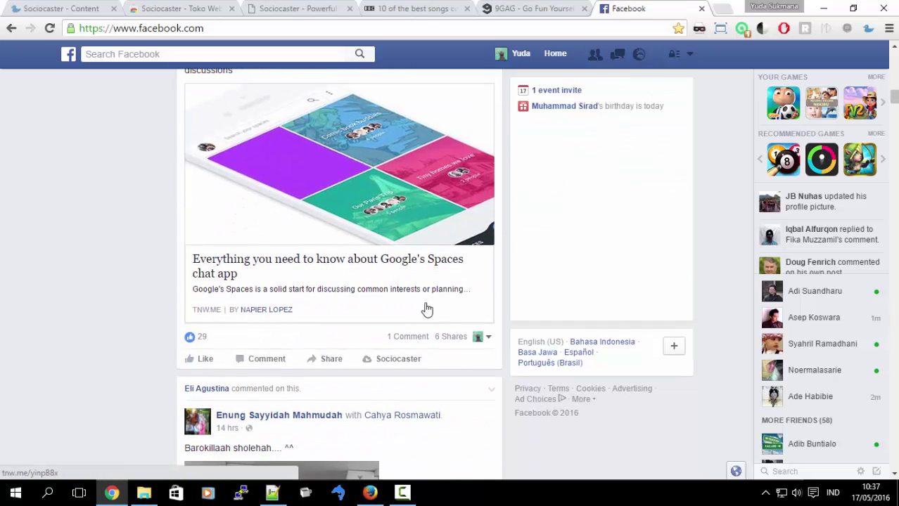
{"action": "left_click", "coordinate": [410, 359]}
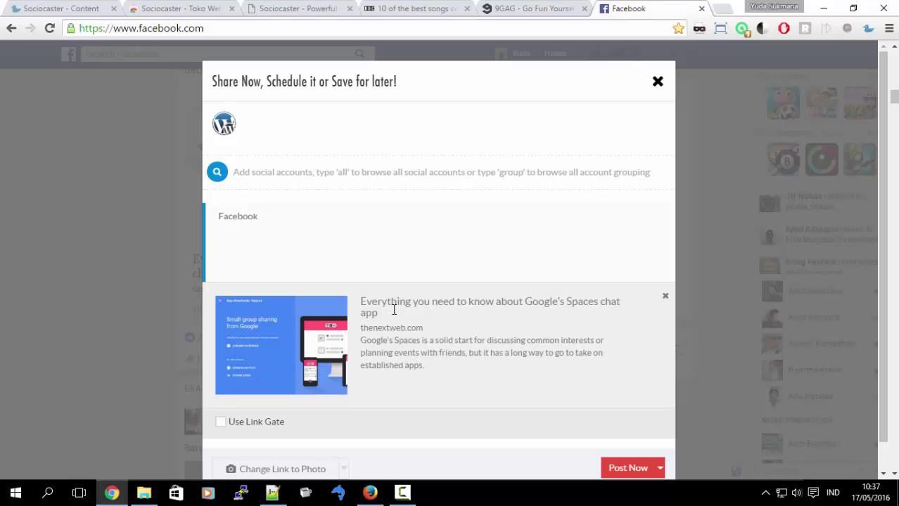
{"action": "left_click", "coordinate": [656, 86]}
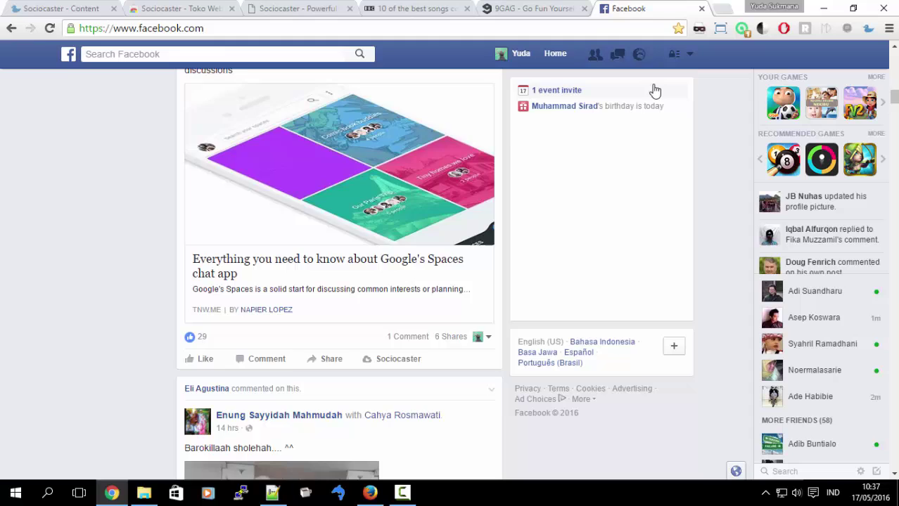
Open the Sociocaster extension's Options page from its toolbar icon menu.
{"action": "scroll", "coordinate": [654, 90], "scroll_direction": "up", "scroll_amount": 5}
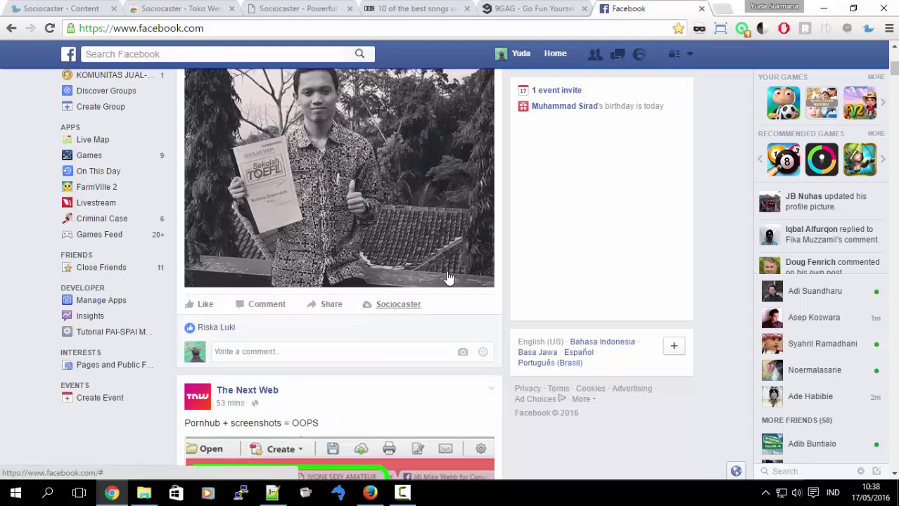
{"action": "right_click", "coordinate": [874, 32]}
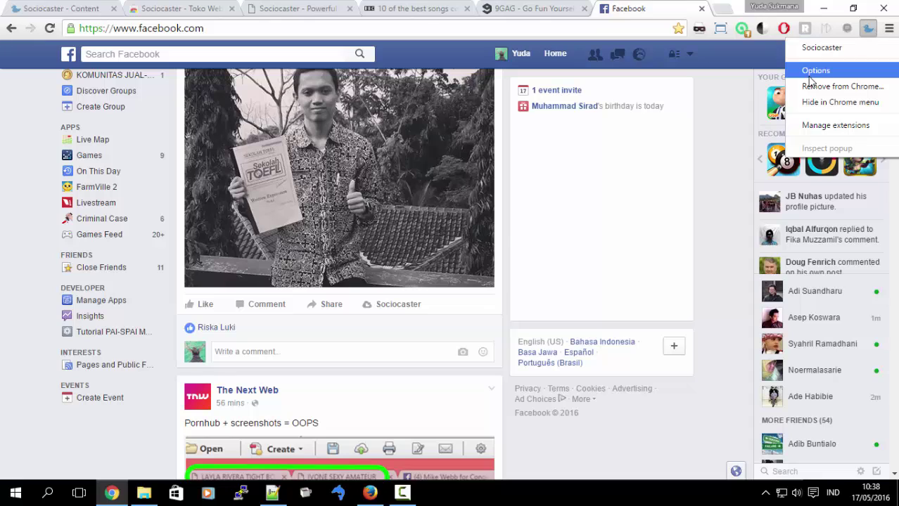
{"action": "right_click", "coordinate": [871, 28]}
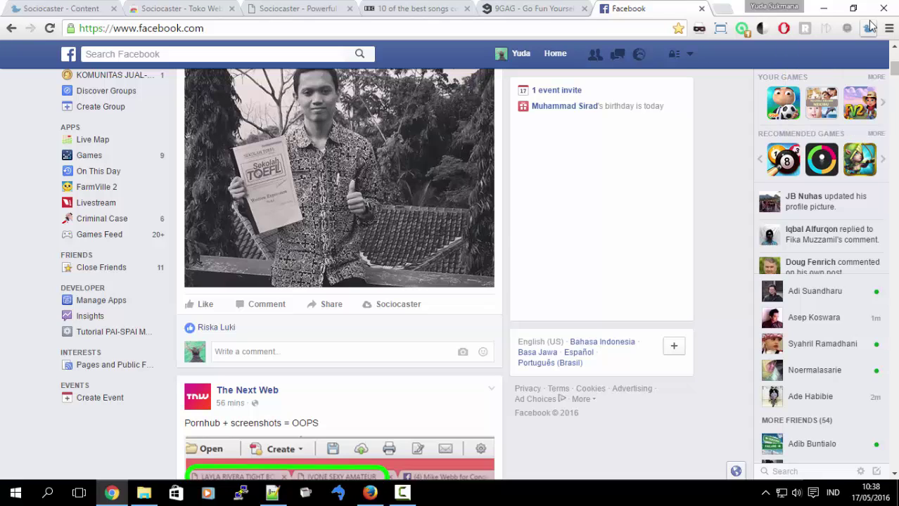
{"action": "right_click", "coordinate": [871, 28]}
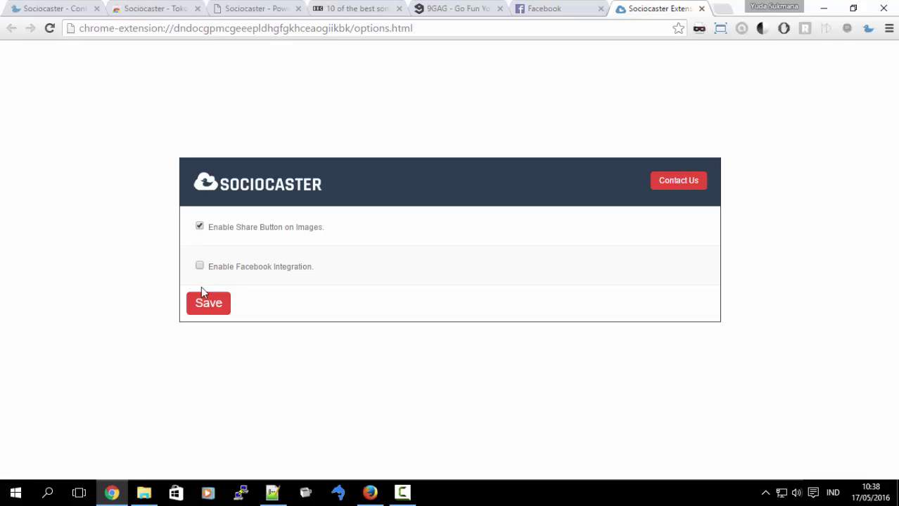
Save the settings and tick Enable Facebook Integration alongside Enable Share Button on Images.
{"action": "left_click", "coordinate": [209, 308]}
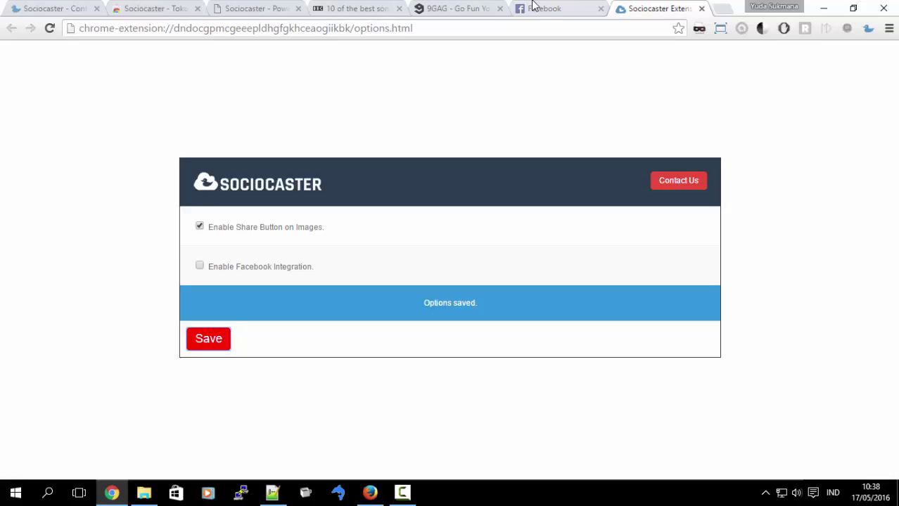
{"action": "left_click", "coordinate": [533, 6]}
{"action": "scroll", "coordinate": [434, 139], "scroll_direction": "down", "scroll_amount": 2}
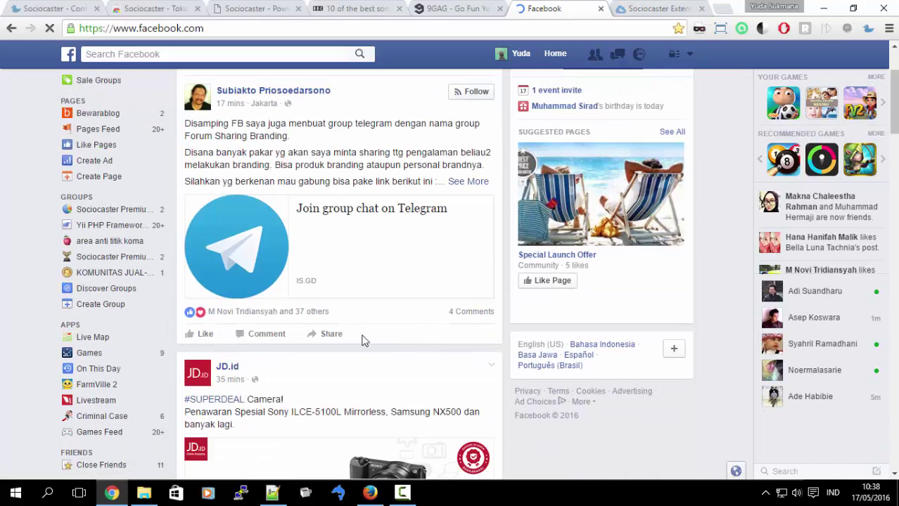
{"action": "left_click", "coordinate": [647, 7]}
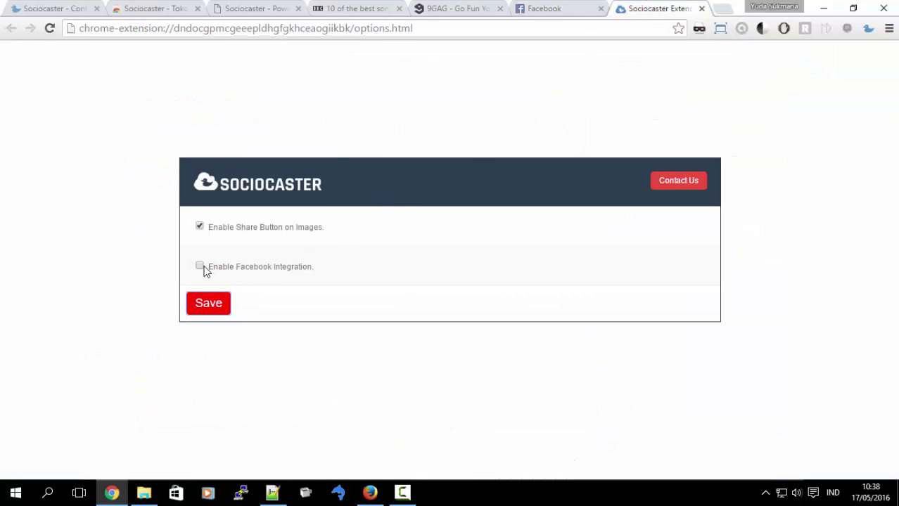
{"action": "left_click", "coordinate": [534, 7]}
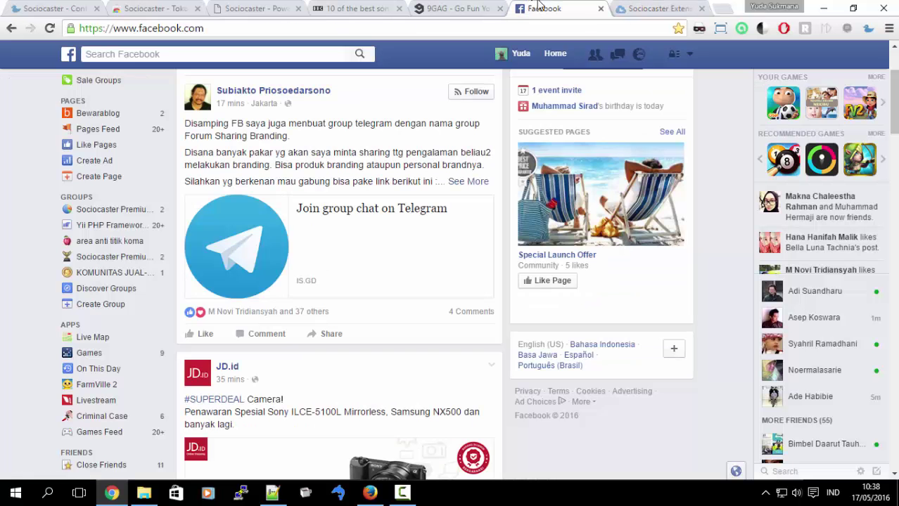
{"action": "left_click", "coordinate": [650, 7]}
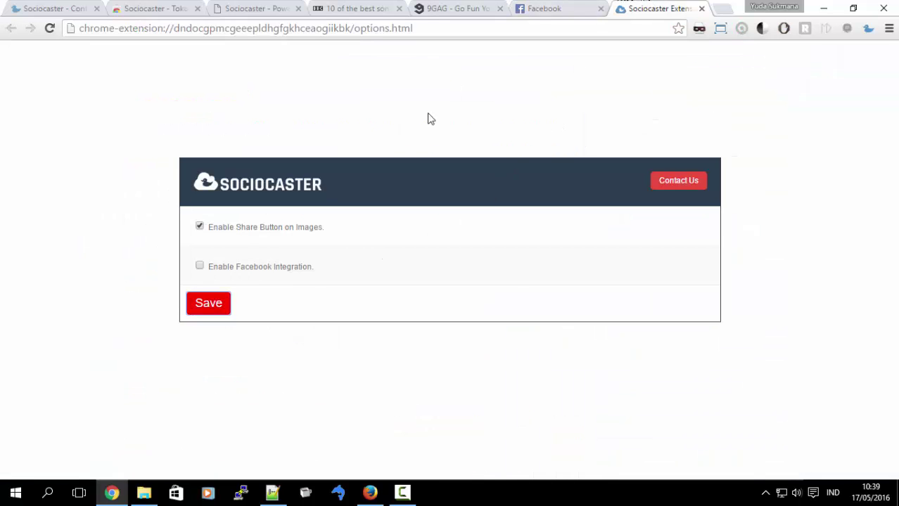
{"action": "left_click", "coordinate": [568, 4]}
{"action": "left_click", "coordinate": [634, 6]}
{"action": "left_click", "coordinate": [252, 273]}
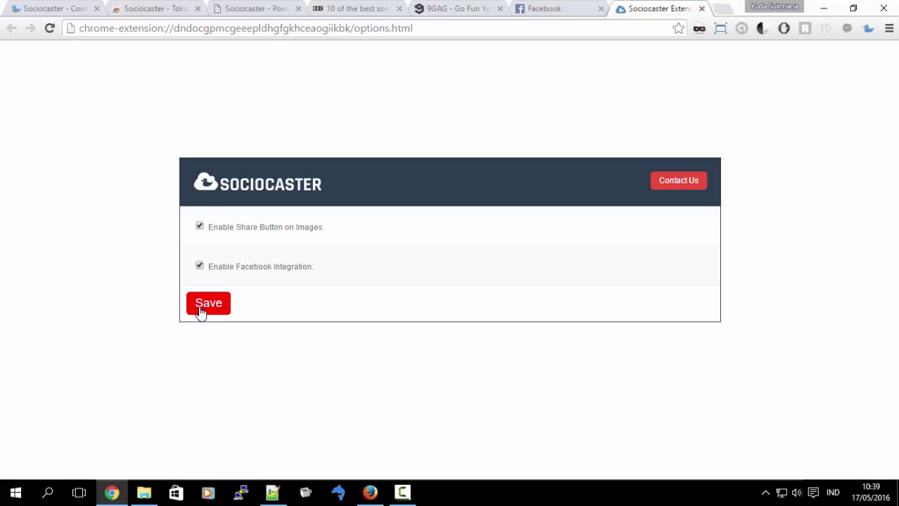